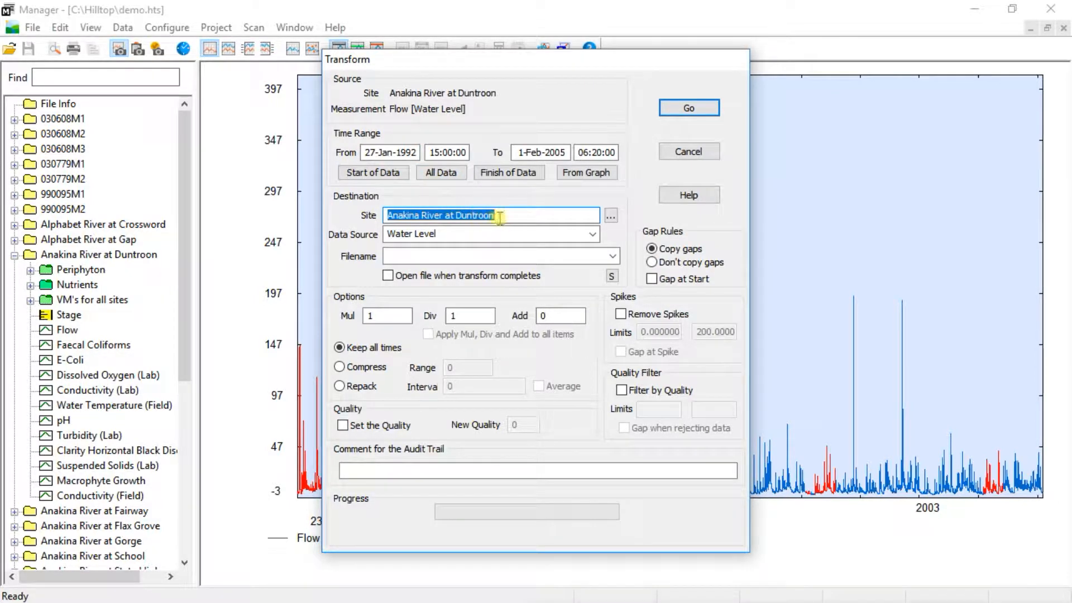
Browse the available destination sites and data sources for the transform, keeping the current choices
{"action": "left_click", "coordinate": [611, 215]}
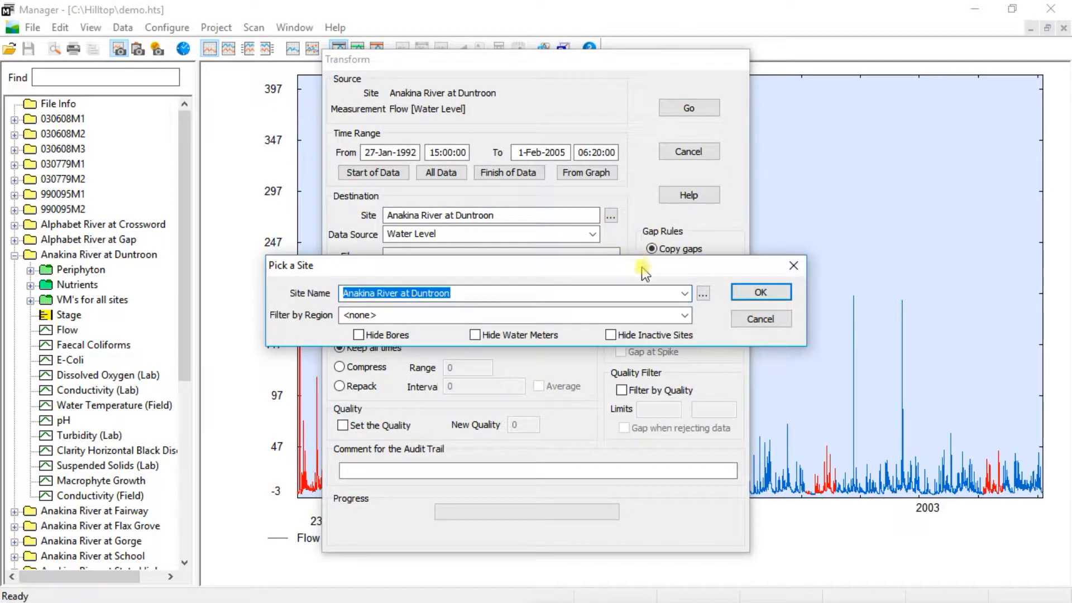
{"action": "left_click", "coordinate": [684, 293]}
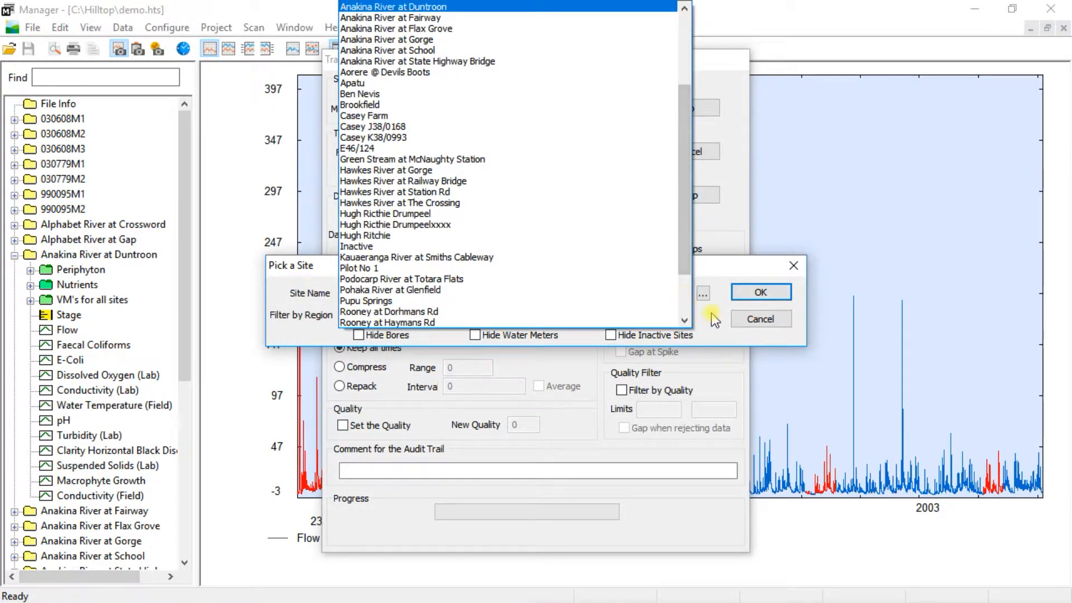
{"action": "left_click", "coordinate": [711, 312]}
{"action": "left_click", "coordinate": [756, 318]}
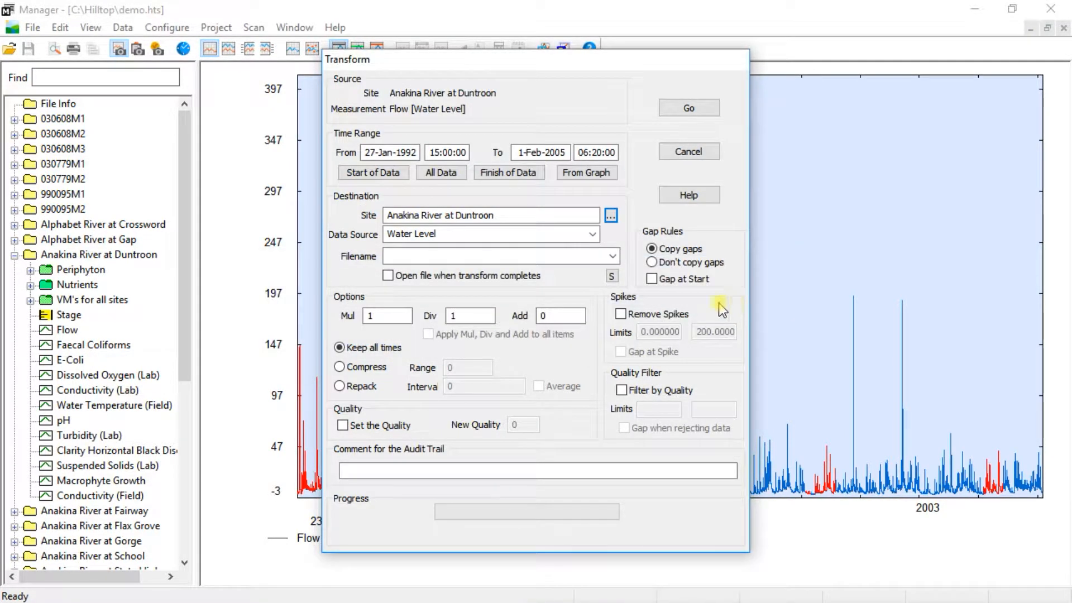
{"action": "left_click", "coordinate": [592, 234]}
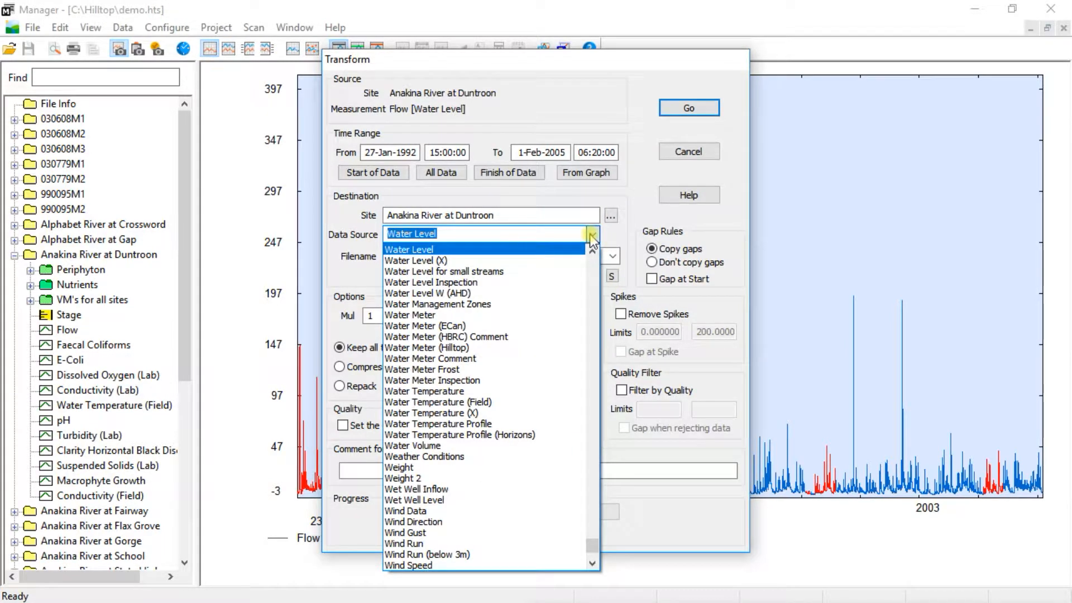
{"action": "left_click", "coordinate": [617, 245]}
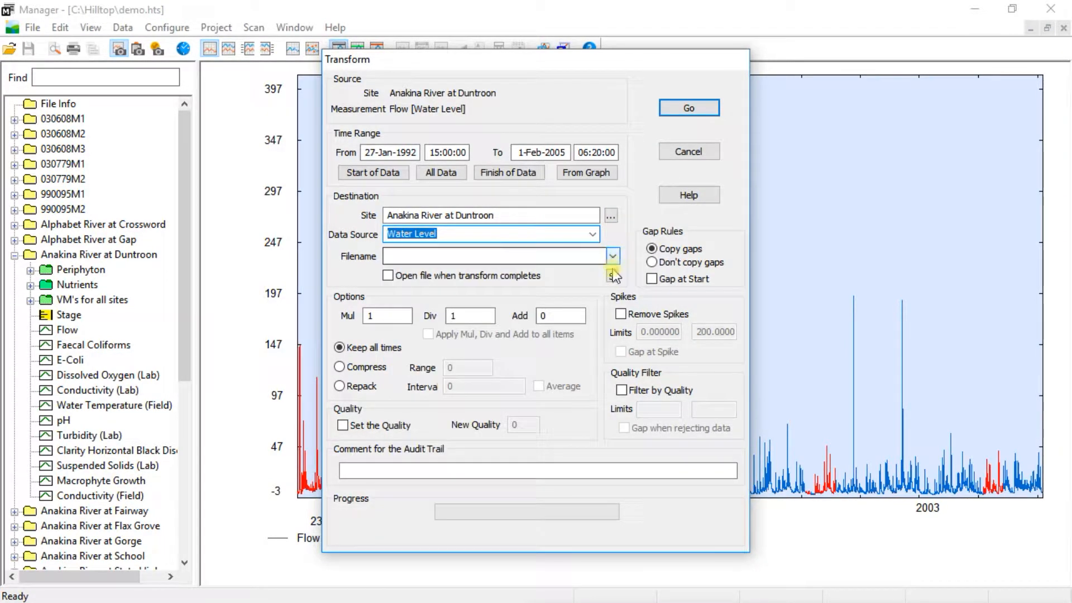
Set the destination file to DuntroonTransformed in the Hilltop folder and have it open when the transform completes
{"action": "left_click", "coordinate": [612, 276]}
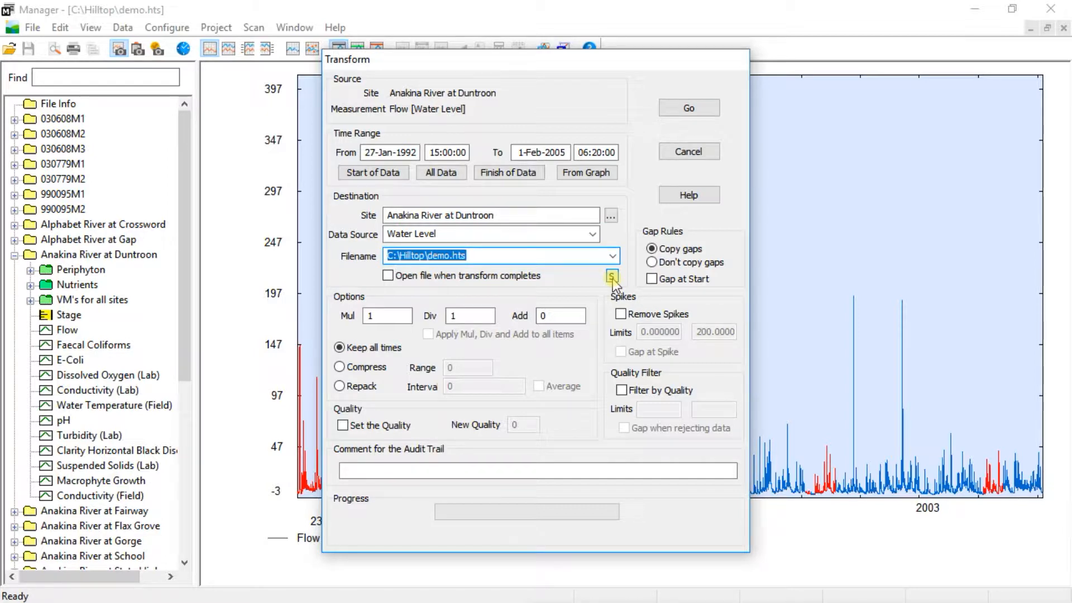
{"action": "left_click", "coordinate": [612, 256]}
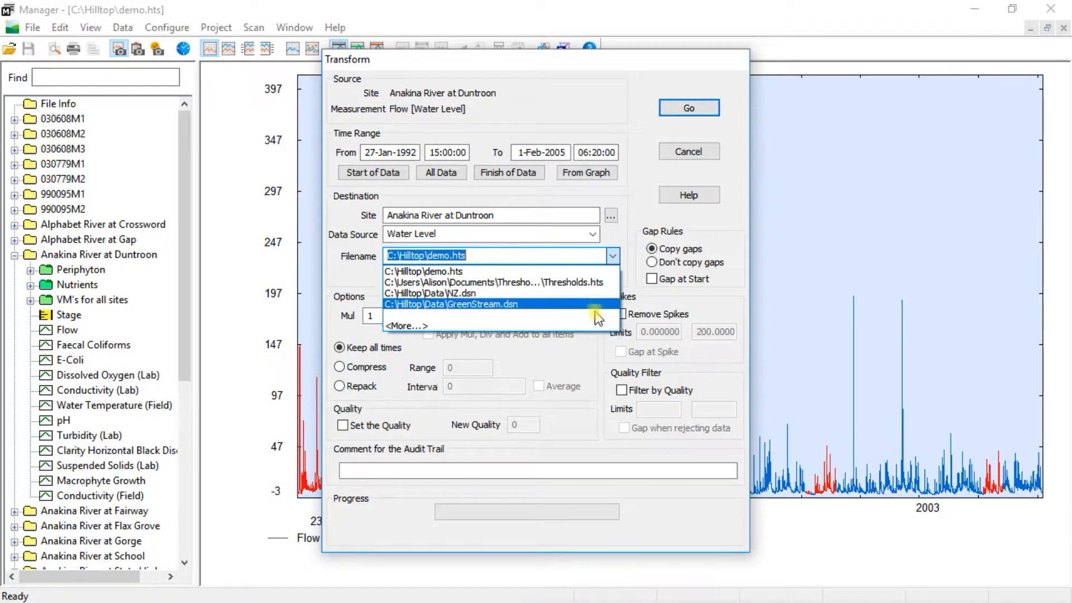
{"action": "left_click", "coordinate": [593, 326]}
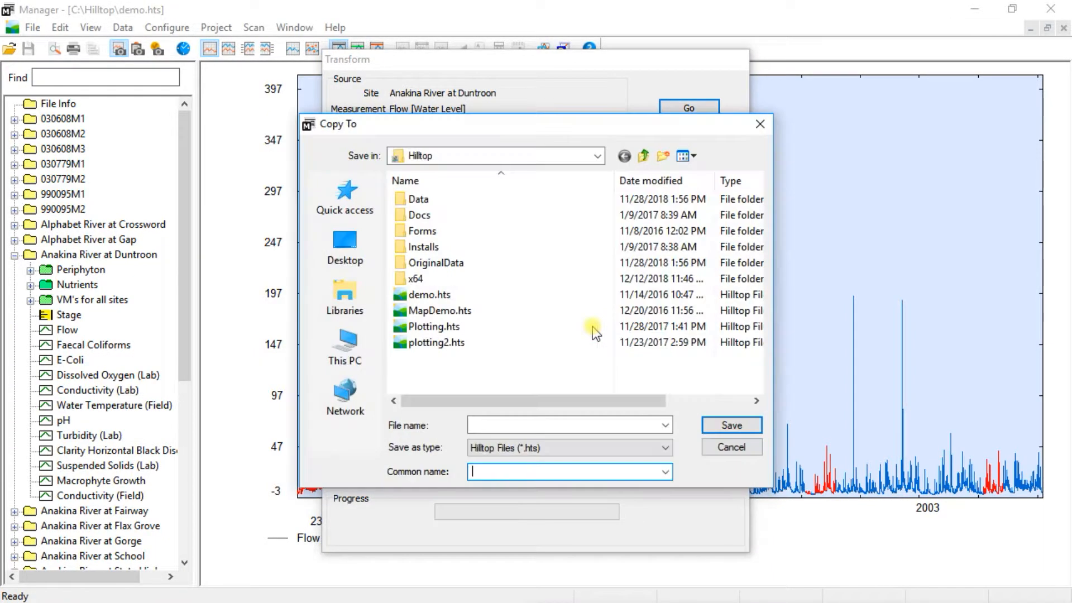
{"action": "left_click", "coordinate": [665, 424]}
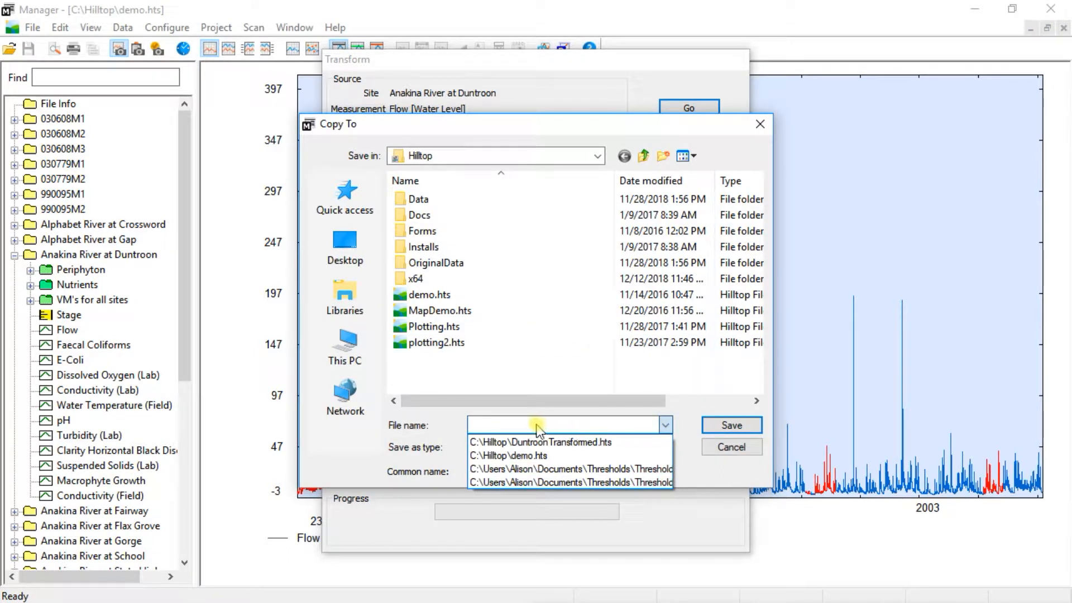
{"action": "type", "text": "DuntroonTra"}
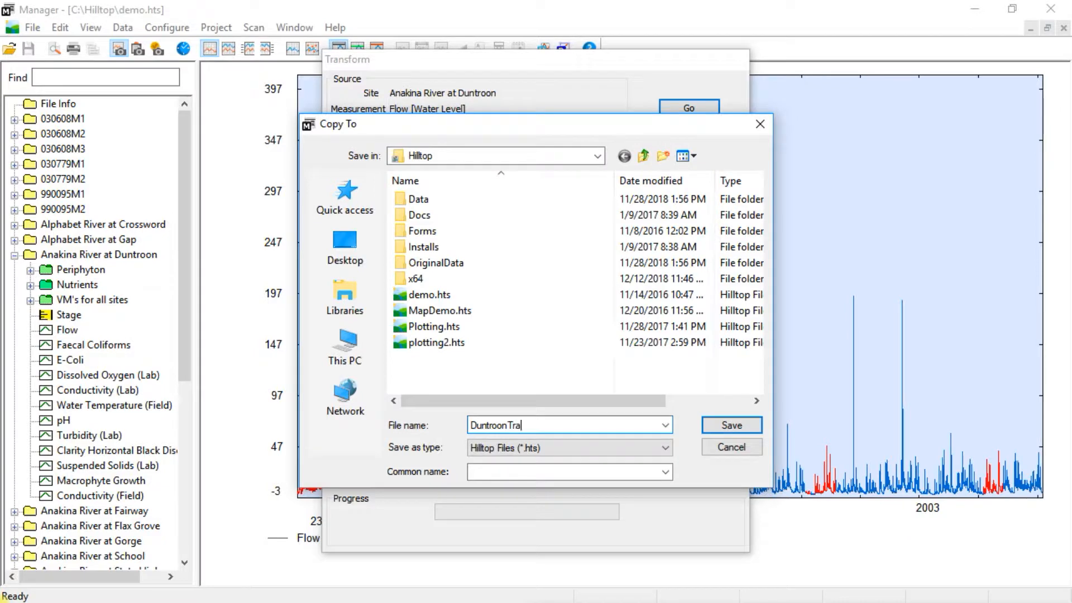
{"action": "type", "text": "nsformed"}
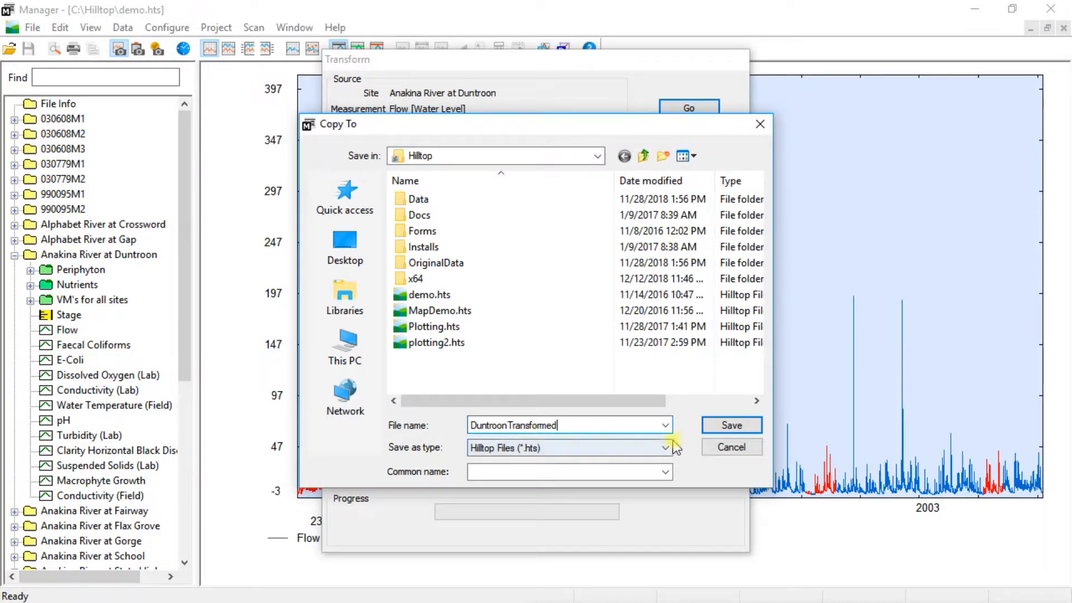
{"action": "left_click", "coordinate": [722, 427]}
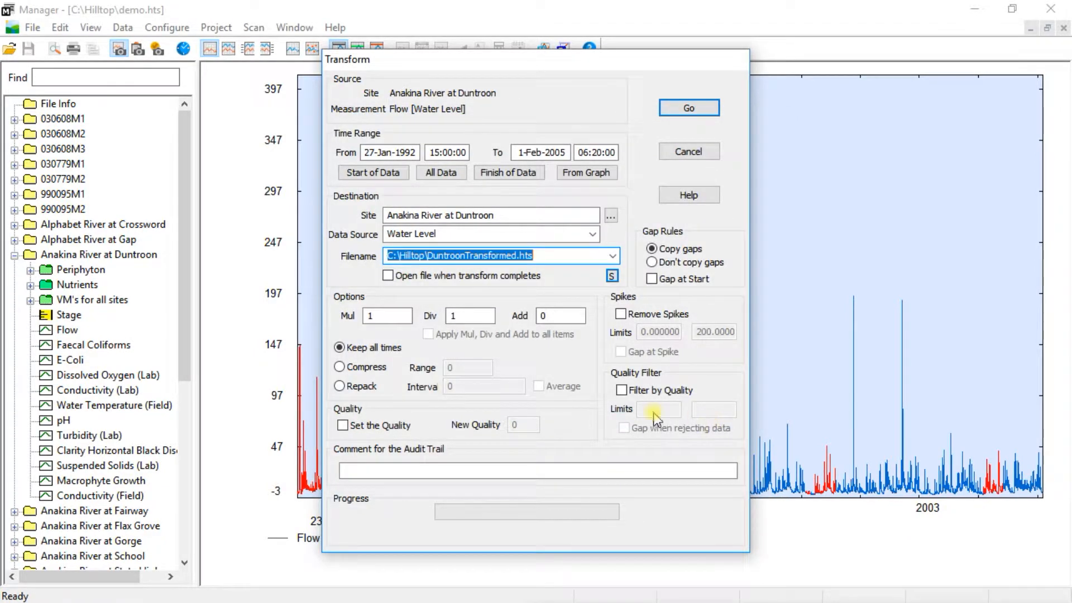
{"action": "left_click", "coordinate": [388, 276]}
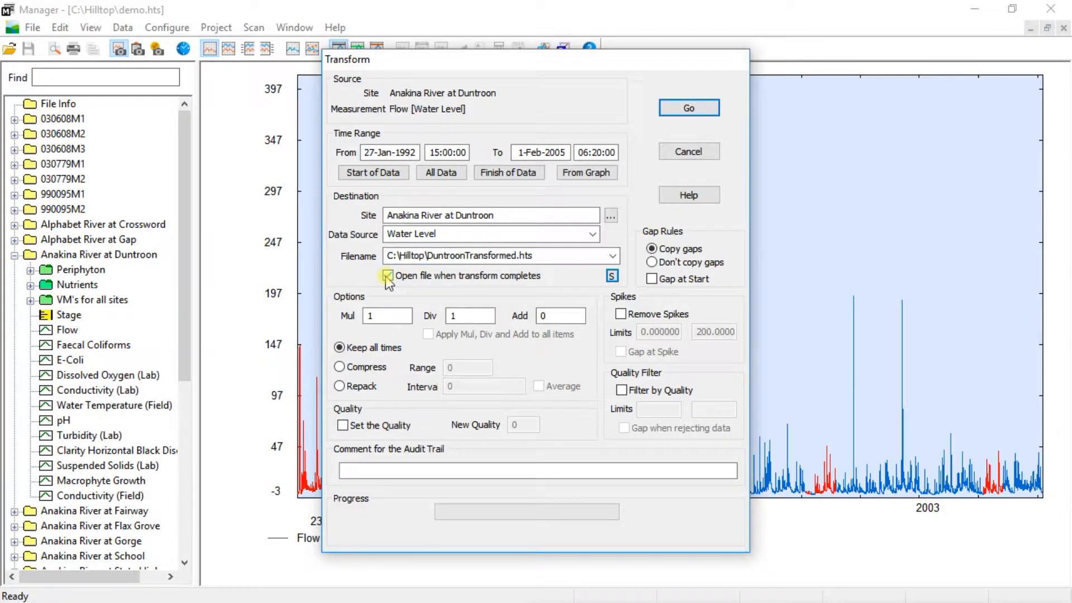
Enter the audit trail comment "Repacked to send to the Environment team"
{"action": "left_click", "coordinate": [354, 474]}
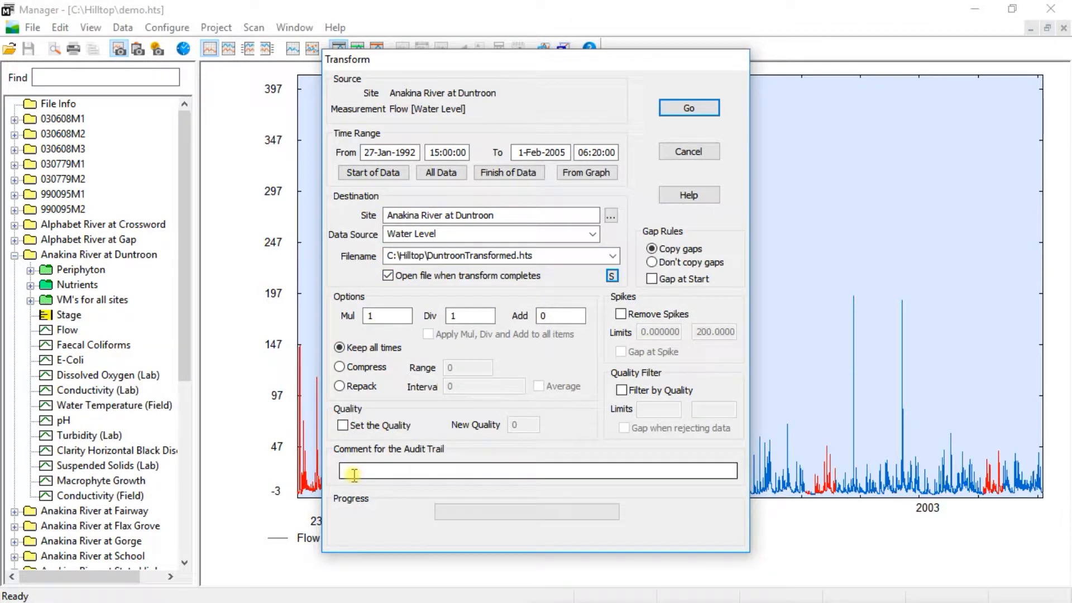
{"action": "type", "text": "Repacked to send to the E"}
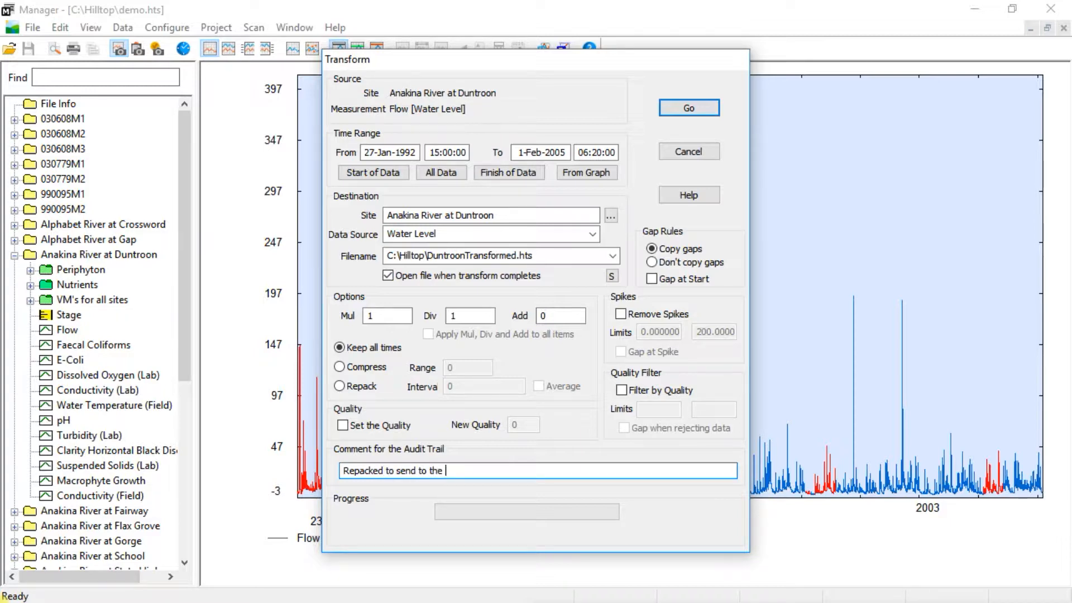
{"action": "type", "text": "nvironment team"}
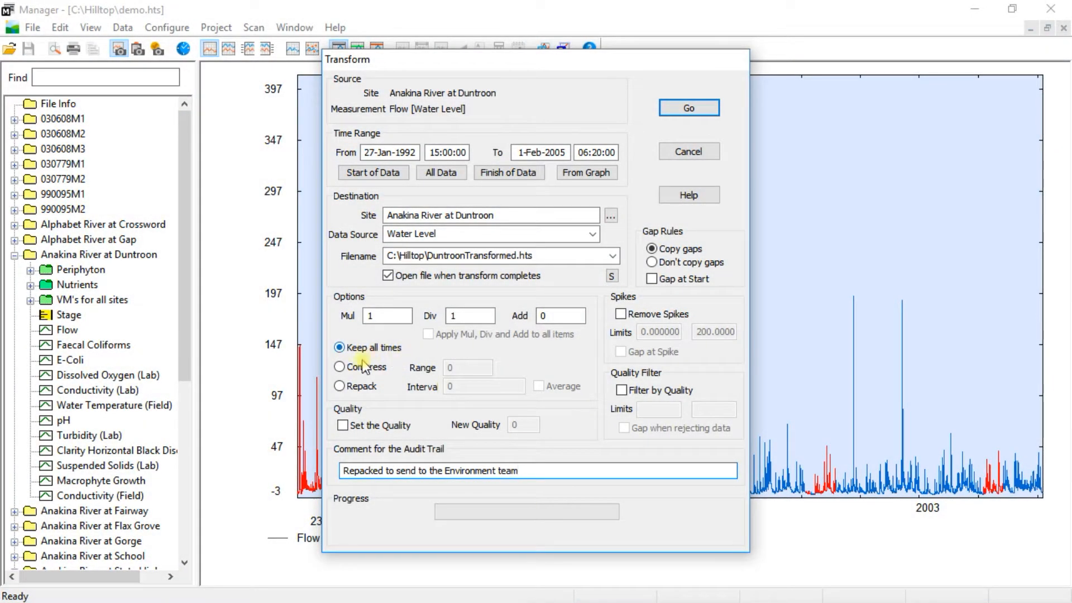
Set the transform to repack the data at a 1 day interval with averaging
{"action": "left_click", "coordinate": [340, 386]}
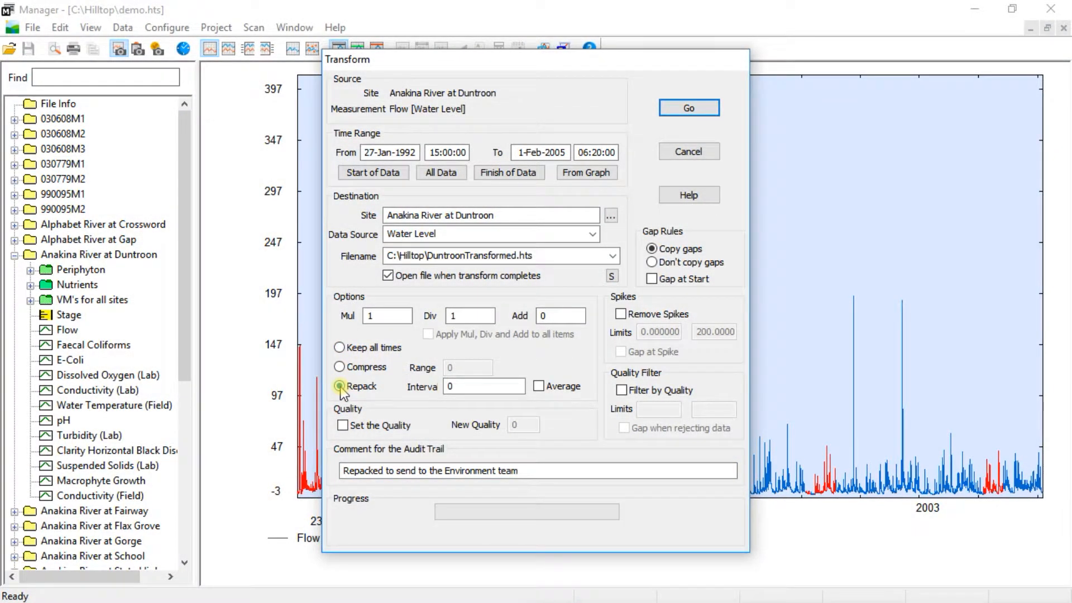
{"action": "double_click", "coordinate": [449, 386]}
{"action": "type", "text": "1 day"}
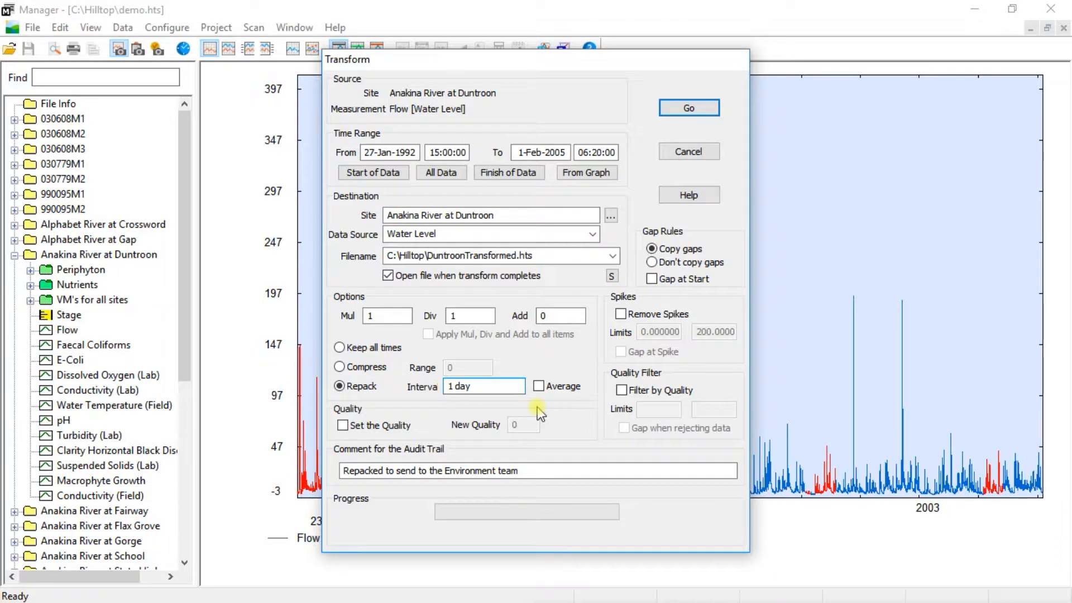
{"action": "left_click", "coordinate": [539, 387]}
Set the transform to compress with a range of 0.5 and remove spikes, leaving a gap at each spike
{"action": "left_click", "coordinate": [339, 367]}
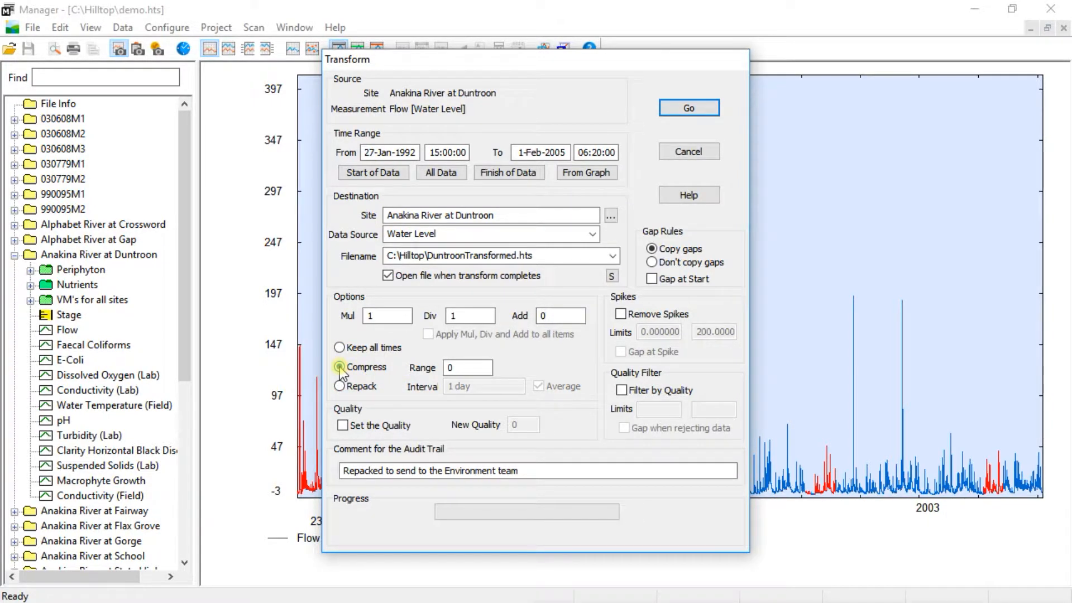
{"action": "left_click", "coordinate": [455, 369]}
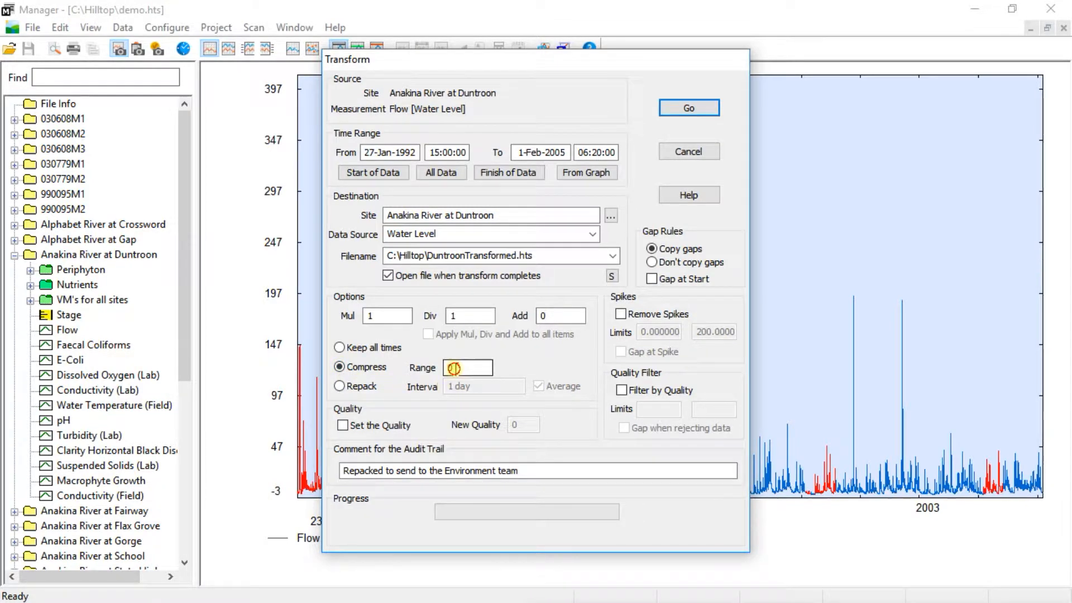
{"action": "type", "text": ".5"}
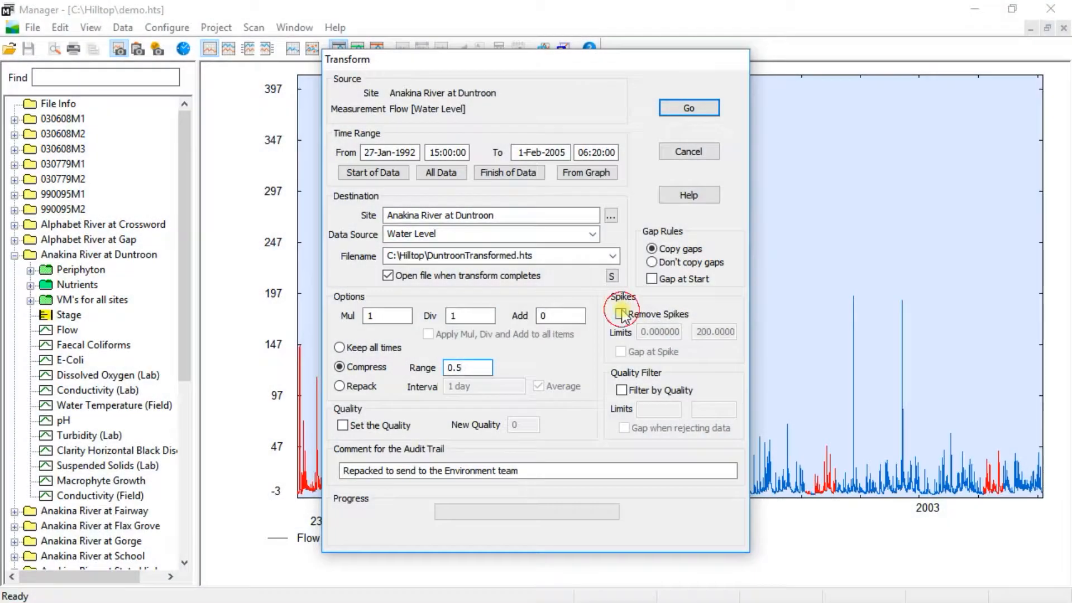
{"action": "left_click", "coordinate": [621, 315]}
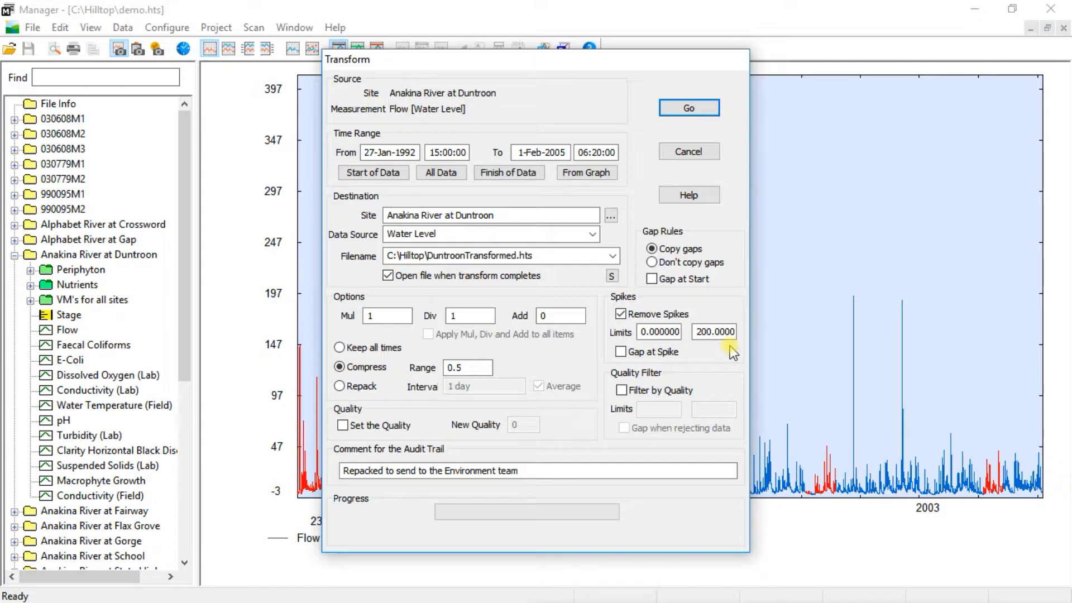
{"action": "left_click", "coordinate": [620, 352]}
Filter the data by quality with limits of 500 to 600, and set the multiplier to 1000
{"action": "left_click", "coordinate": [623, 392]}
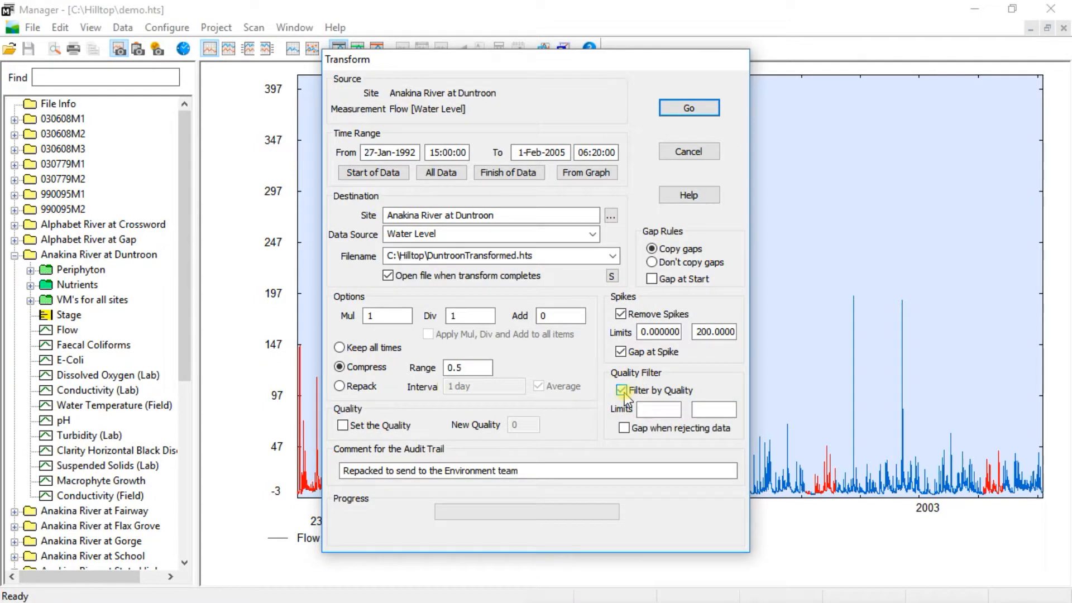
{"action": "left_click", "coordinate": [653, 409]}
{"action": "type", "text": "500"}
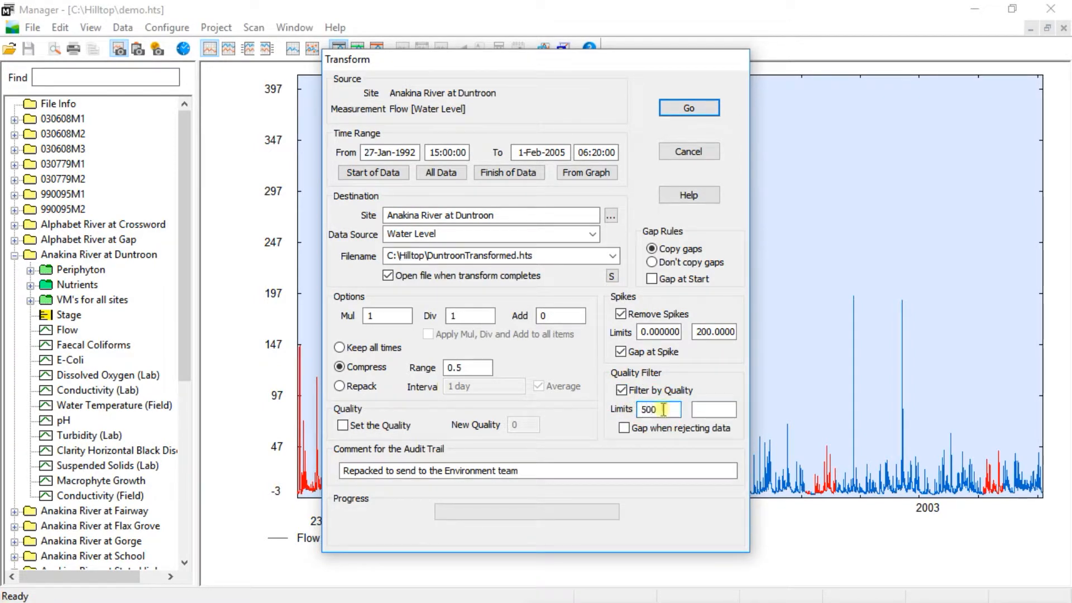
{"action": "left_click", "coordinate": [705, 408]}
{"action": "type", "text": "600"}
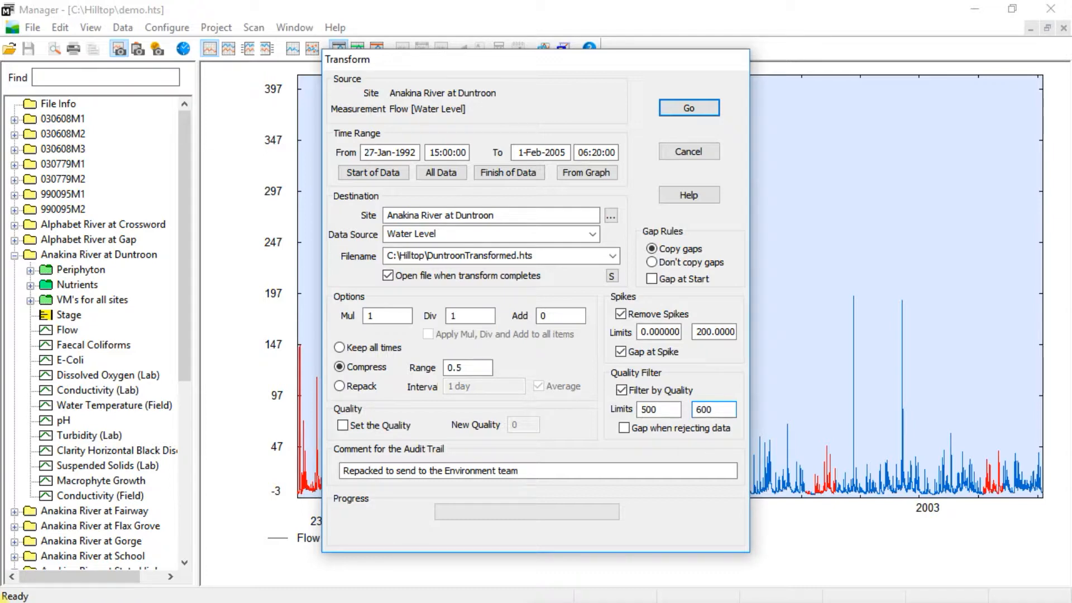
{"action": "left_click", "coordinate": [623, 428]}
{"action": "left_click", "coordinate": [624, 429]}
{"action": "left_click", "coordinate": [389, 316]}
{"action": "type", "text": "000"}
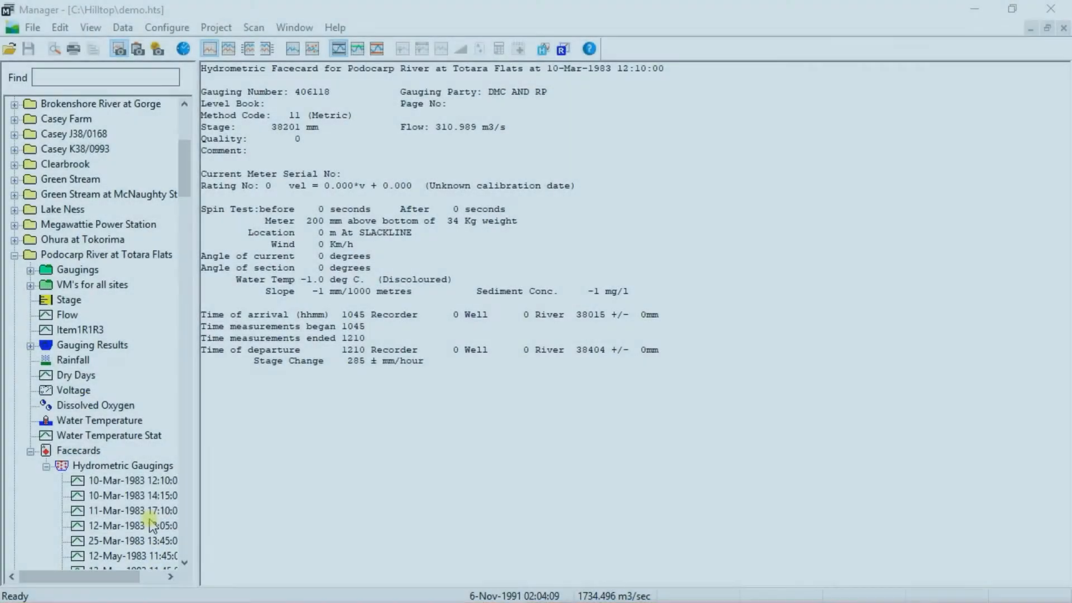
Start a transform of the 10-Mar-1983 12:10 hydrometric gauging at Podocarp River, with the offset range from the left bank to 40
{"action": "left_click", "coordinate": [145, 479]}
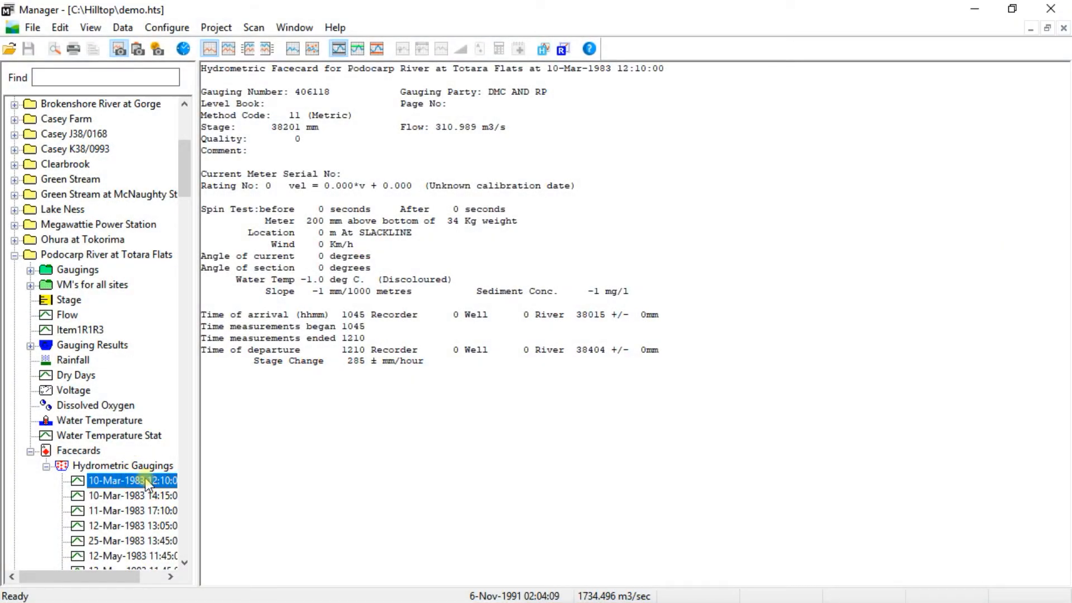
{"action": "right_click", "coordinate": [146, 479]}
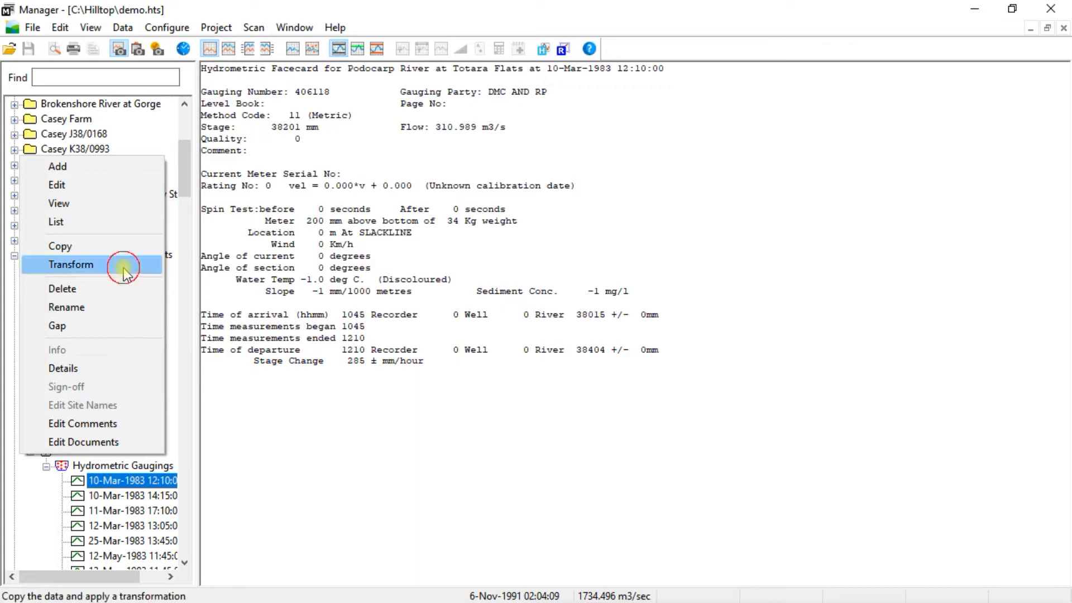
{"action": "left_click", "coordinate": [124, 270]}
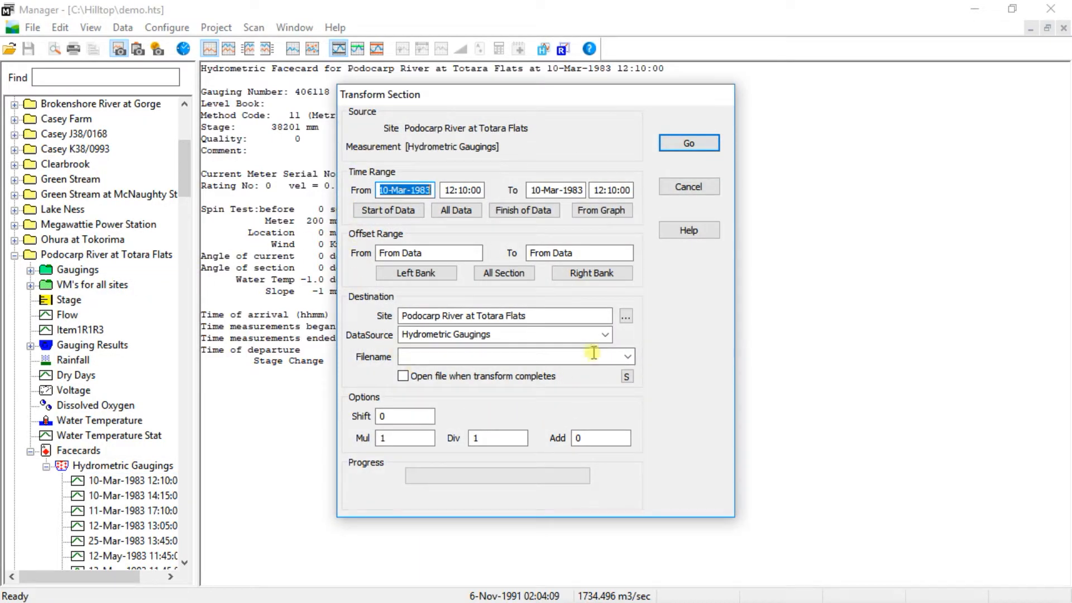
{"action": "left_click", "coordinate": [413, 273]}
{"action": "left_click", "coordinate": [578, 253]}
{"action": "left_click_drag", "start_coordinate": [577, 252], "coordinate": [494, 256]}
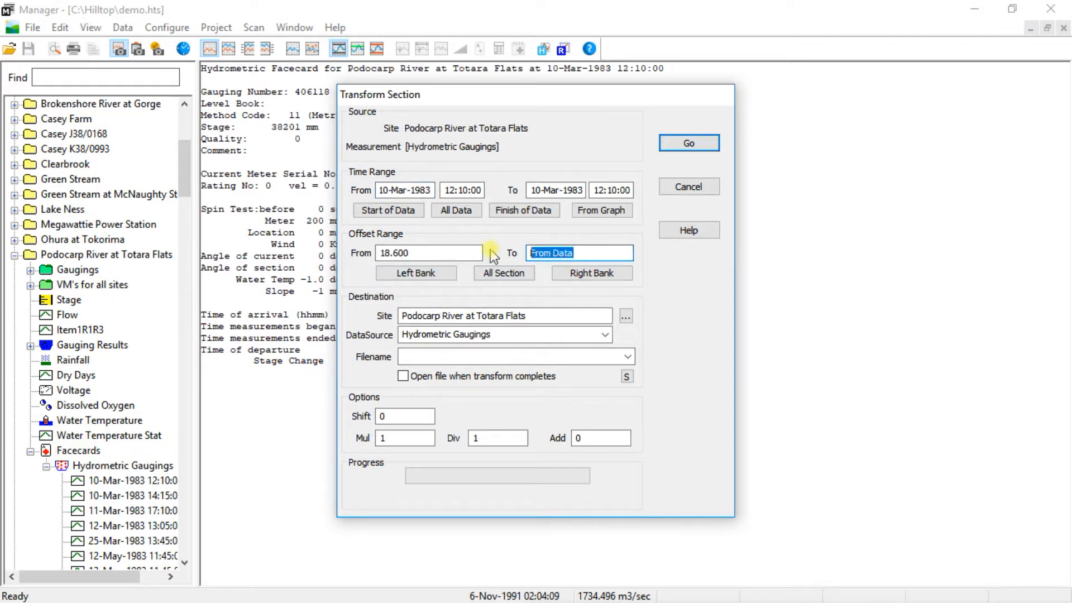
{"action": "type", "text": "40"}
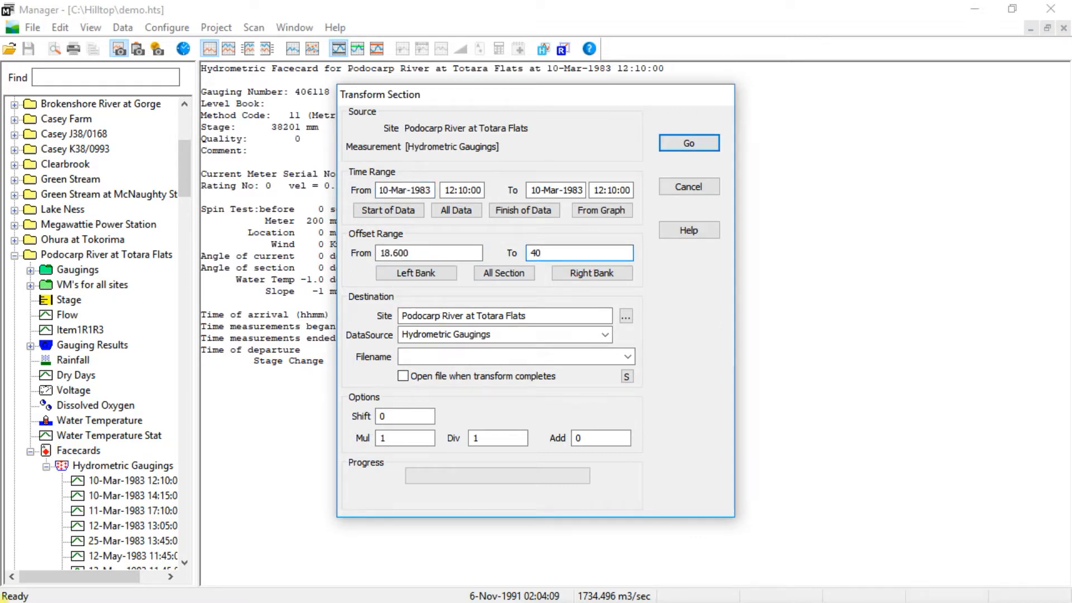
Set the section transform's shift to -0.5
{"action": "left_click", "coordinate": [383, 416]}
{"action": "left_click_drag", "start_coordinate": [383, 416], "coordinate": [375, 424]}
{"action": "type", "text": "-0.5"}
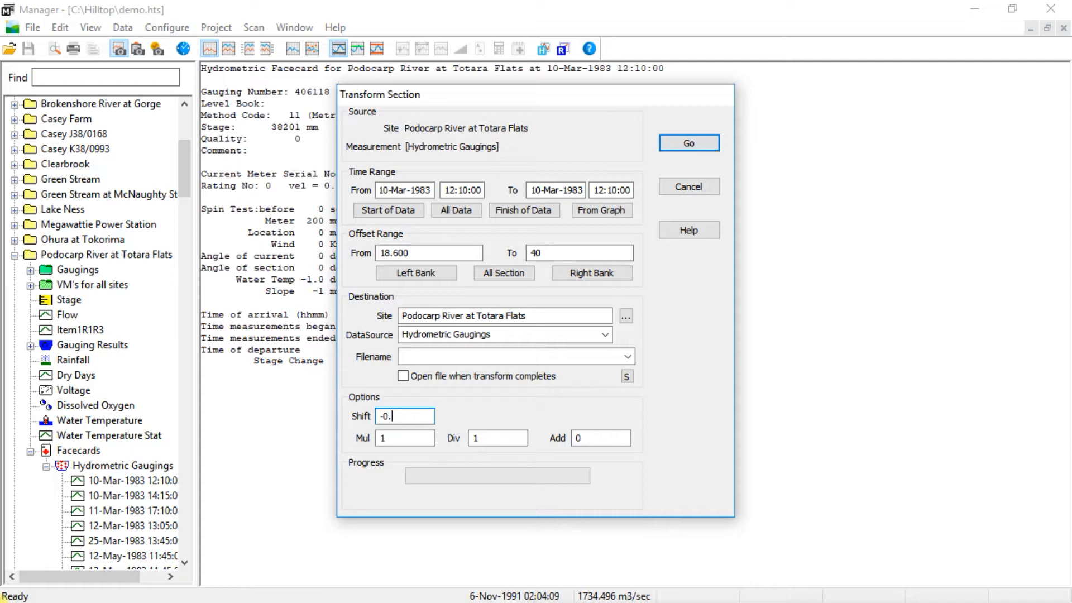